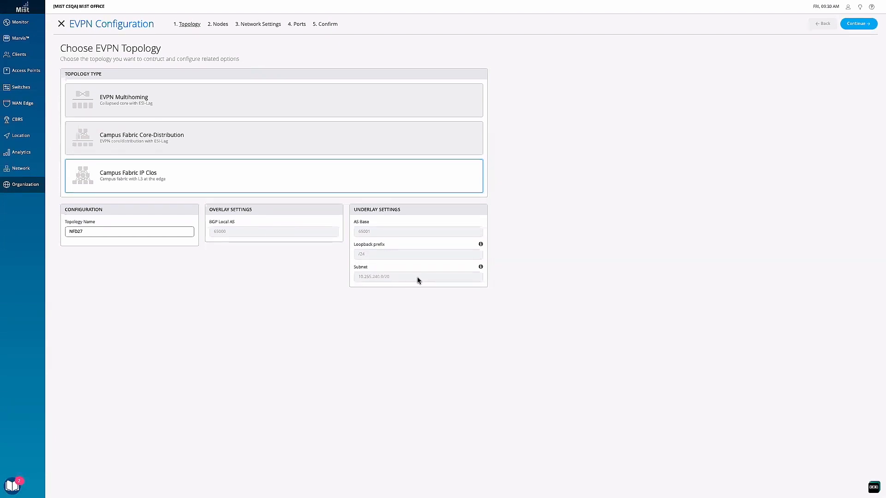
Step: Check the underlay subnet settings of the Campus Fabric IP Clos topology and proceed to node selection
mouse_move(481, 267)
scroll(537, 289, "up", 5)
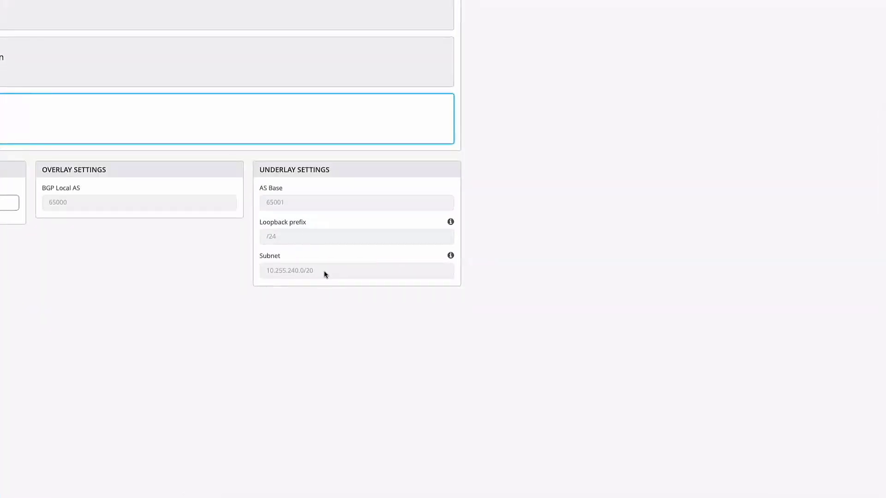
scroll(441, 311, "down", 5)
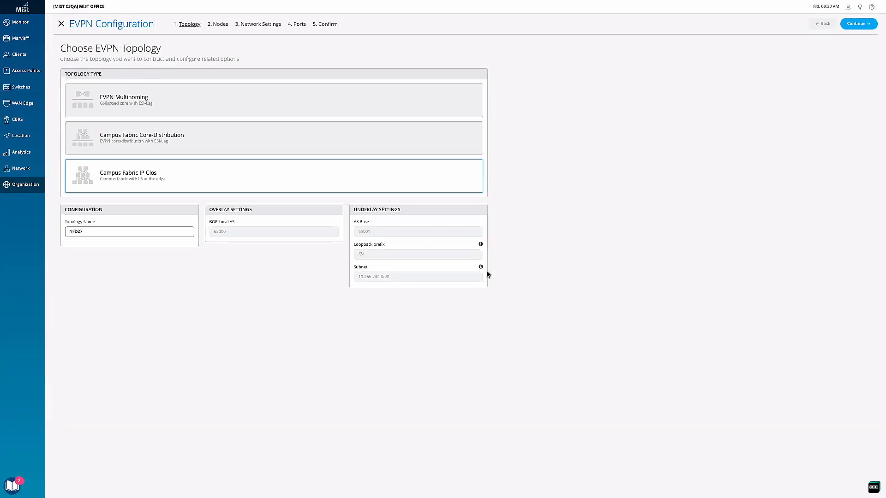
left_click(858, 24)
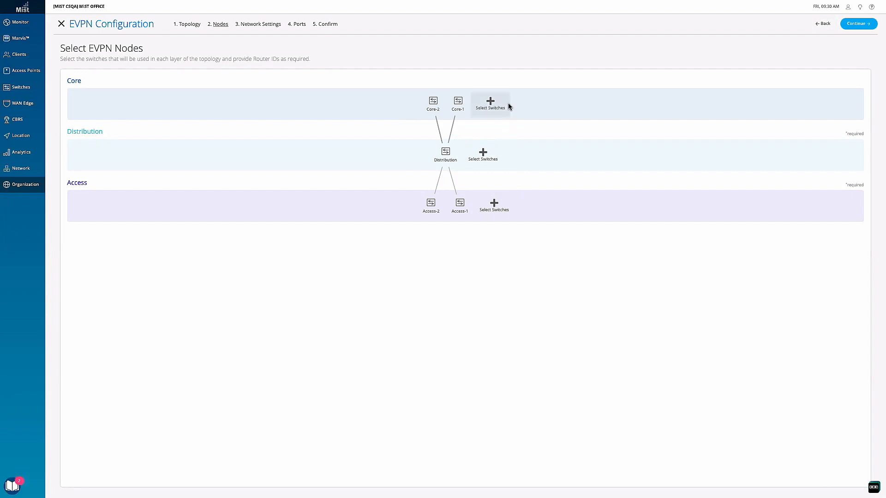
Step: Review the Core-2 and Distribution nodes and the switches selectable for the core layer, and proceed to the network settings
mouse_move(439, 107)
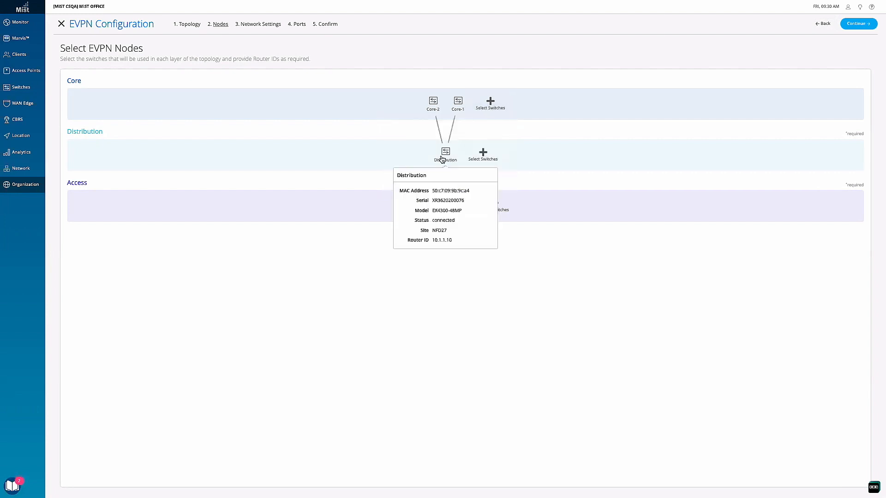
left_click(429, 102)
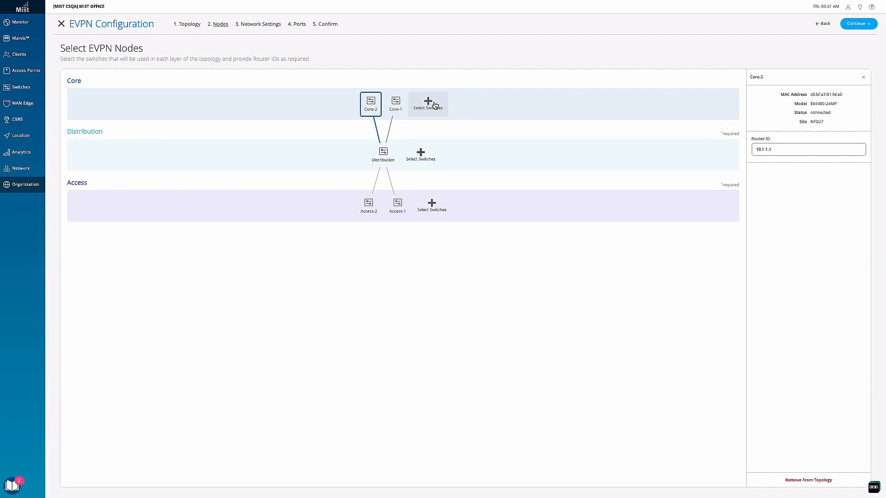
left_click(434, 106)
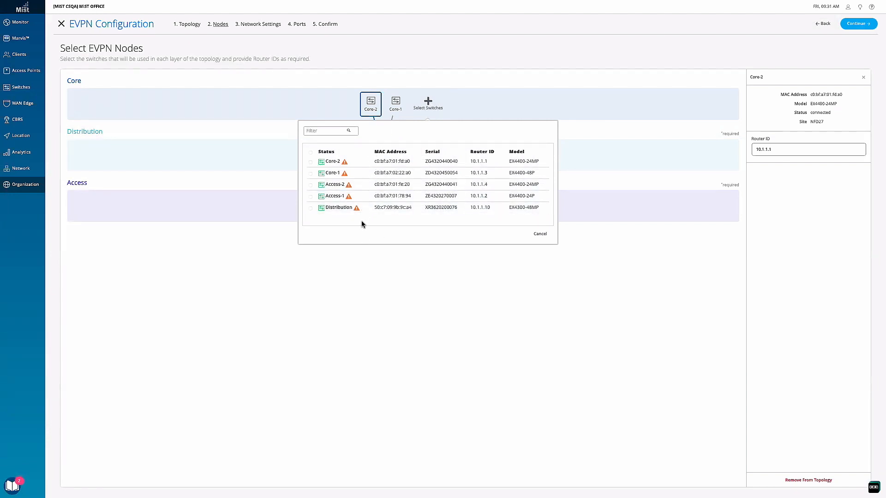
left_click(540, 234)
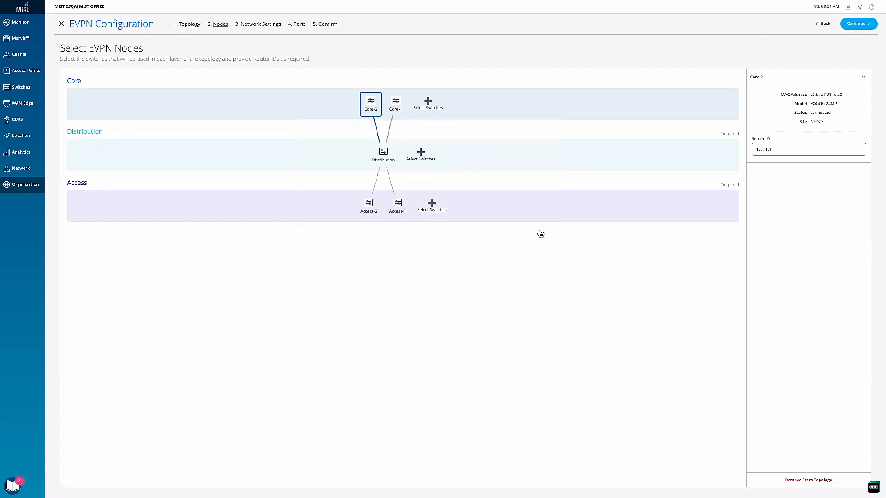
left_click(380, 159)
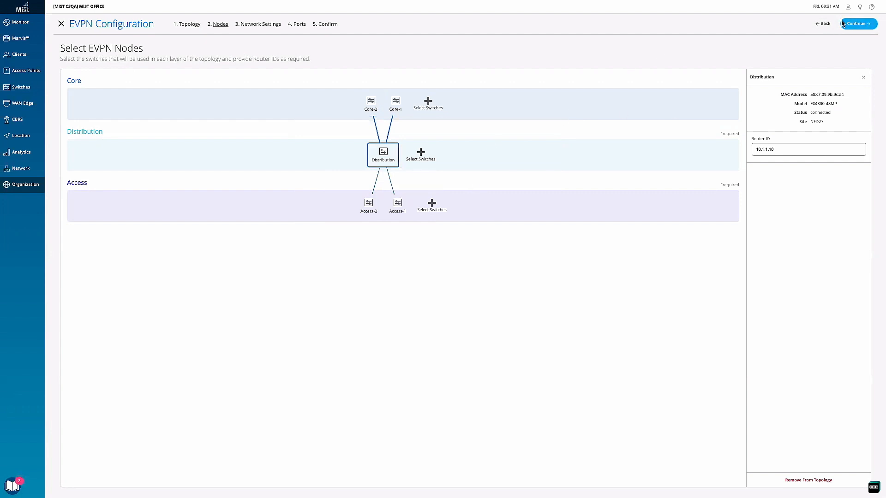
left_click(869, 28)
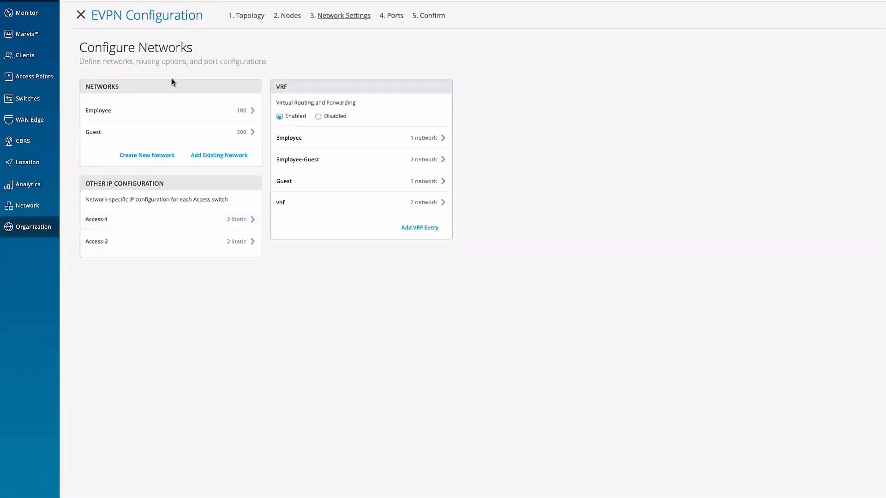
Step: Look at the new network form and the list of existing networks, closing both without adding a network
left_click(159, 155)
scroll(188, 170, "up", 3)
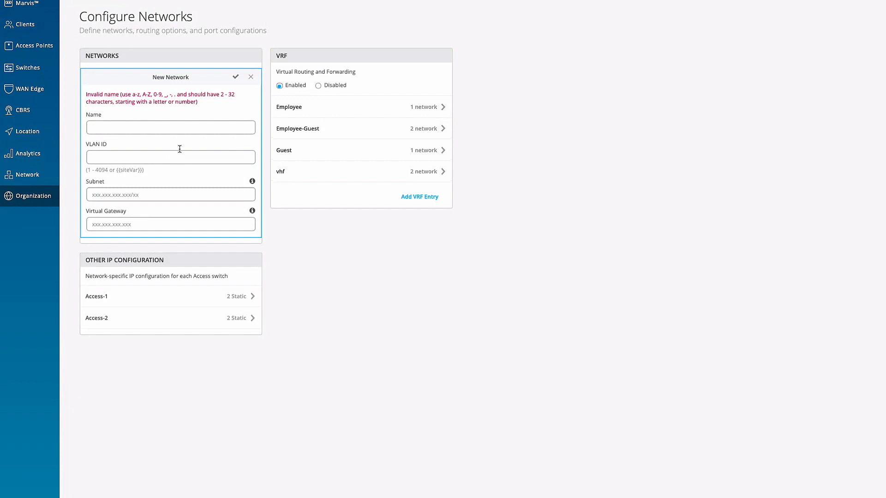
left_click(251, 77)
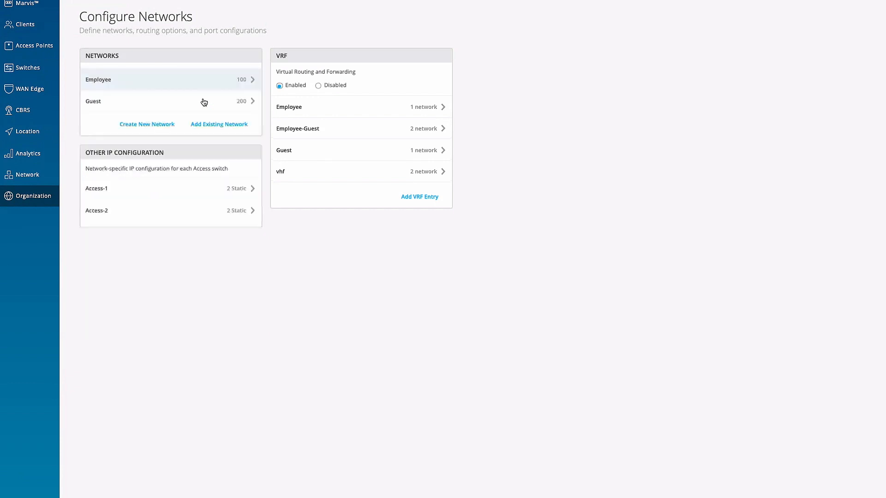
left_click(222, 125)
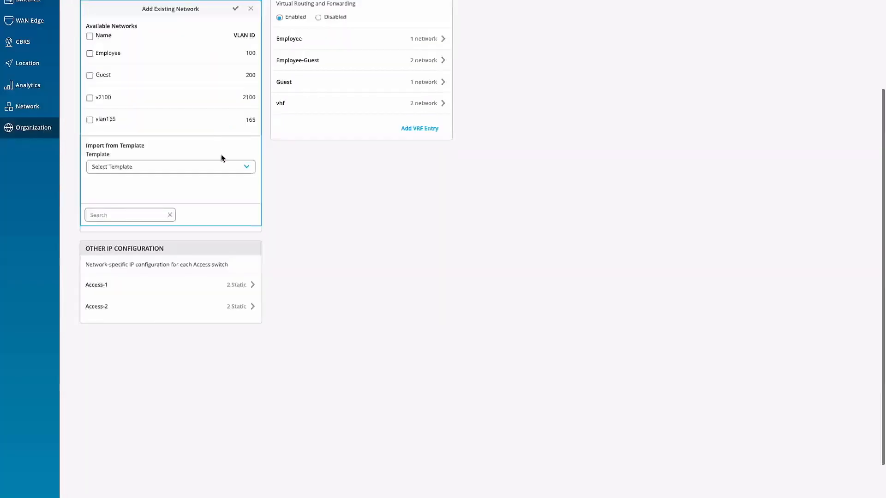
scroll(229, 138, "up", 1)
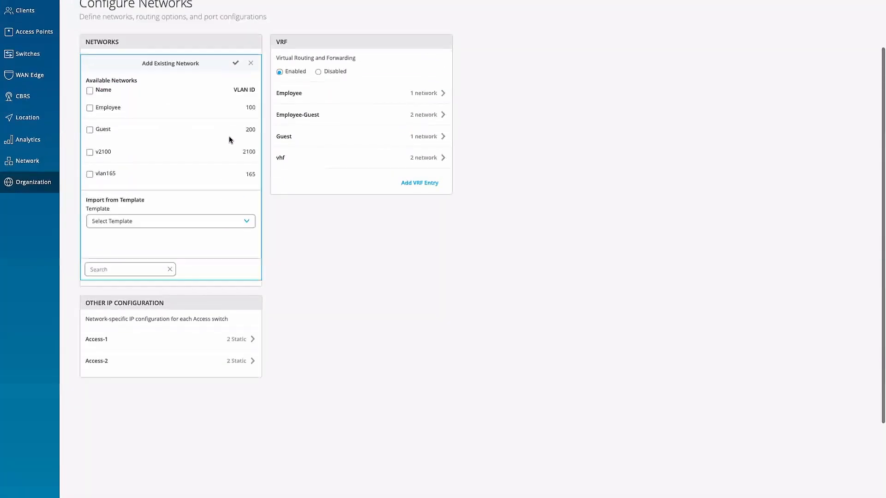
left_click(253, 63)
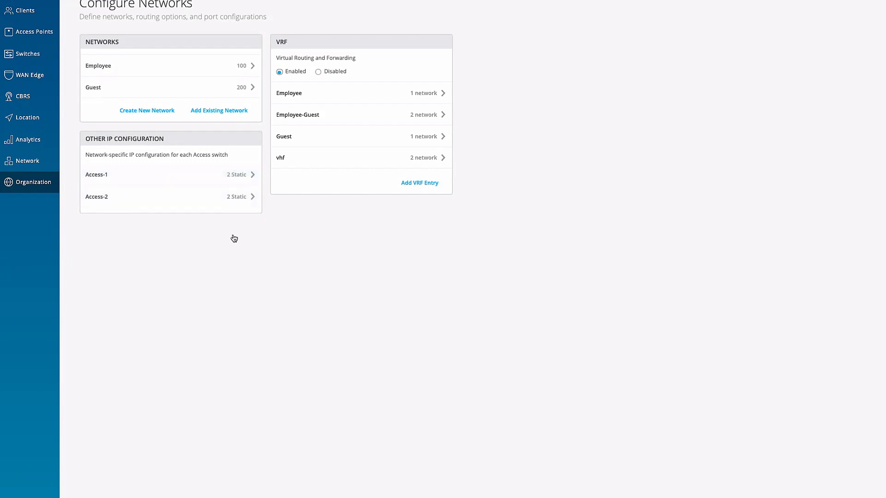
Step: Review the Employee and Guest IP configuration of Access-1, close its editor, and proceed to the port settings
left_click(239, 175)
scroll(261, 186, "down", 2)
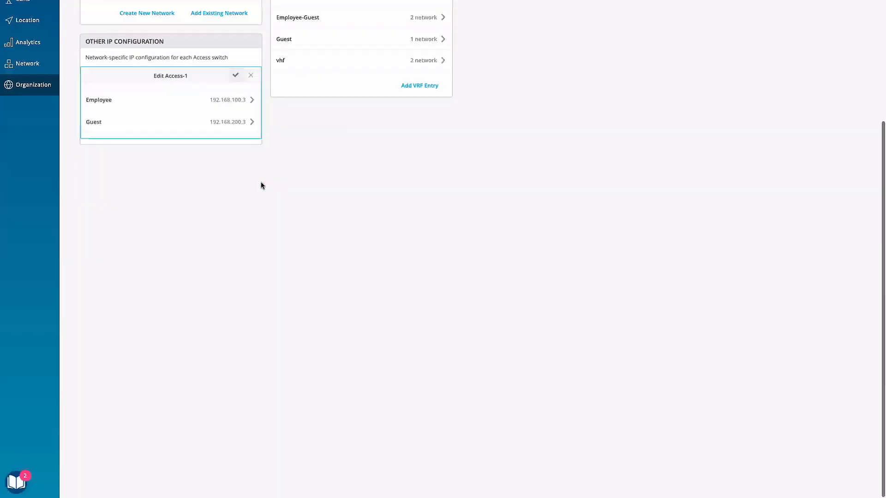
left_click(250, 103)
left_click(251, 75)
scroll(317, 136, "up", 2)
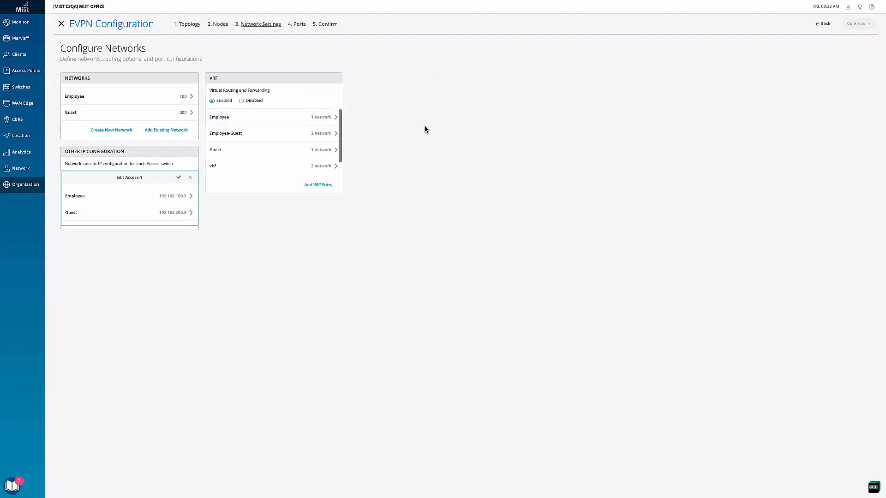
left_click(178, 177)
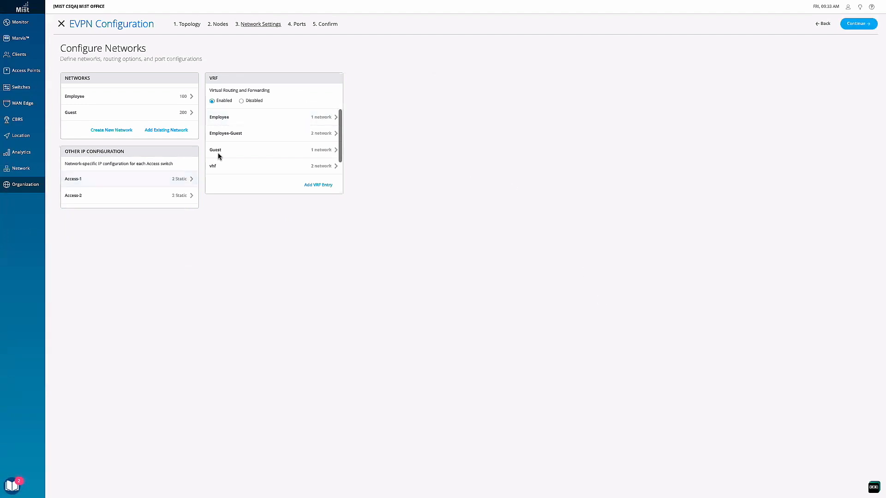
left_click(857, 24)
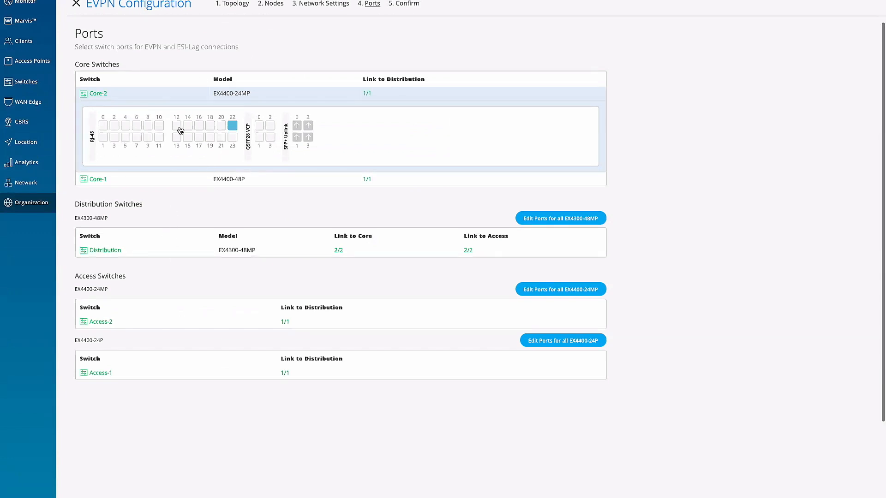
Step: Inspect the distribution link options on the ports of core switches Core-2 and Core-1 without changing them
left_click(234, 130)
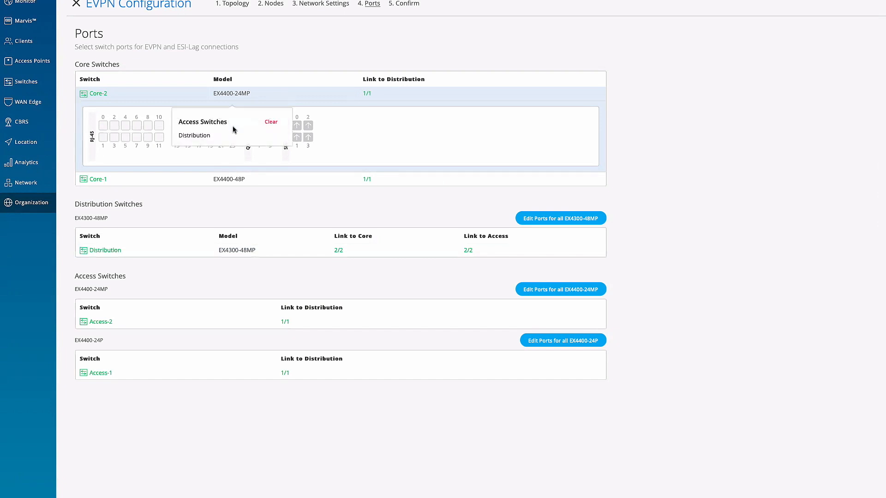
left_click(316, 98)
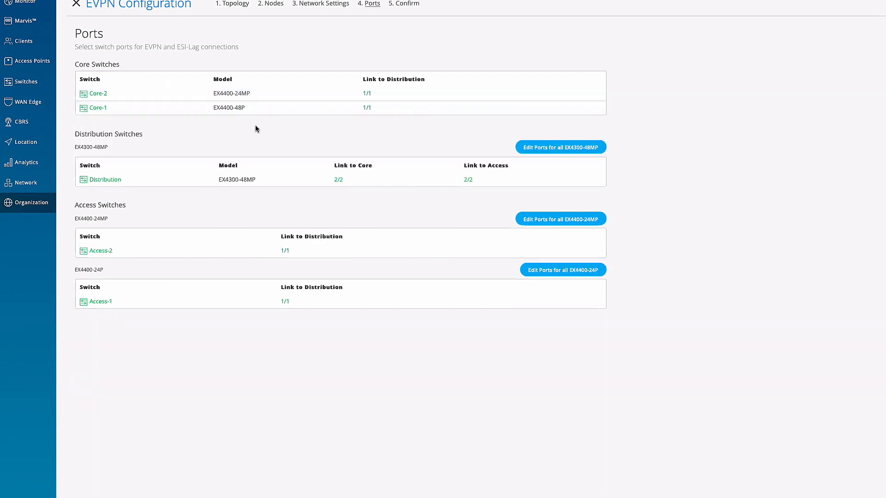
left_click(260, 92)
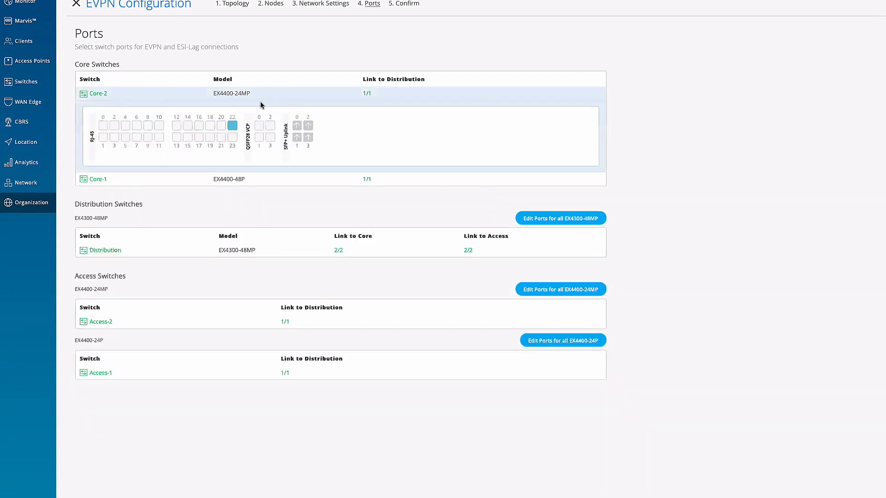
left_click(245, 179)
left_click(233, 151)
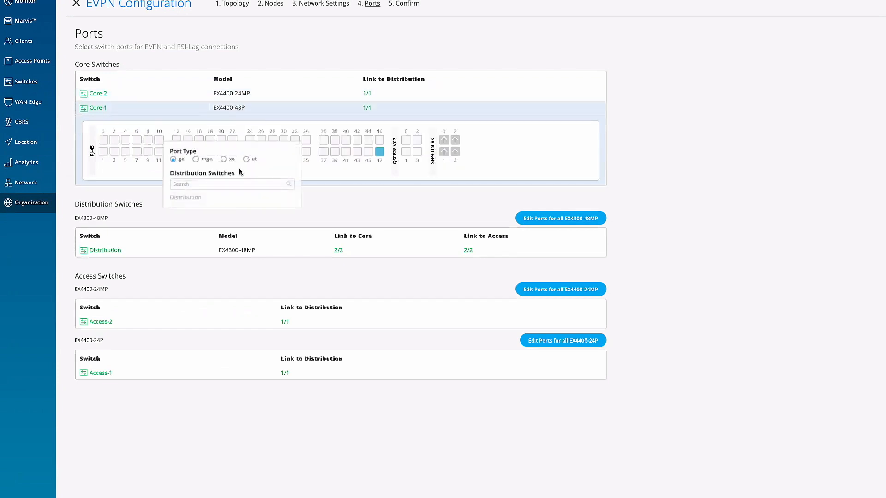
left_click(356, 203)
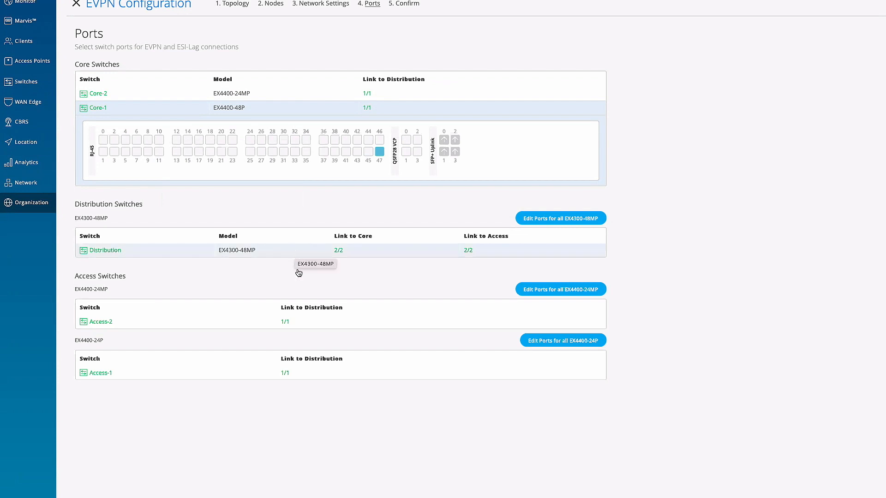
Step: Review the Access-2 ports and the bulk port editor for all EX4400-24MP switches, and proceed to the confirmation page
left_click(325, 318)
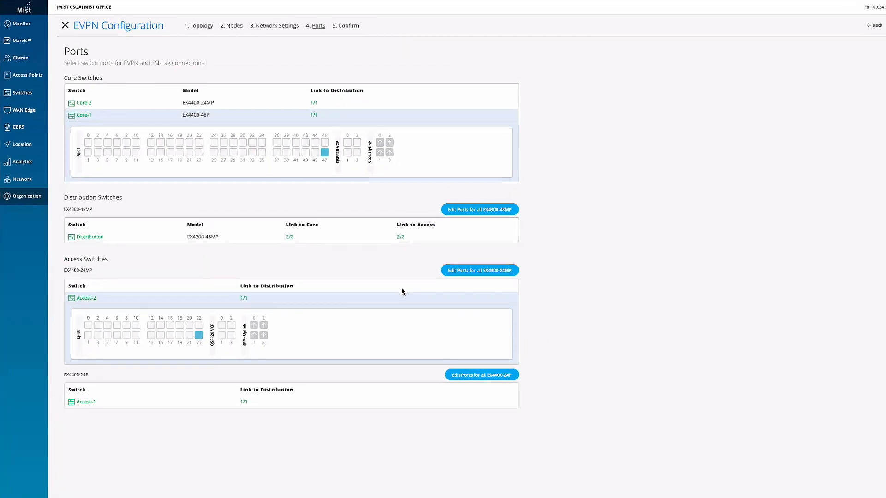
left_click(459, 272)
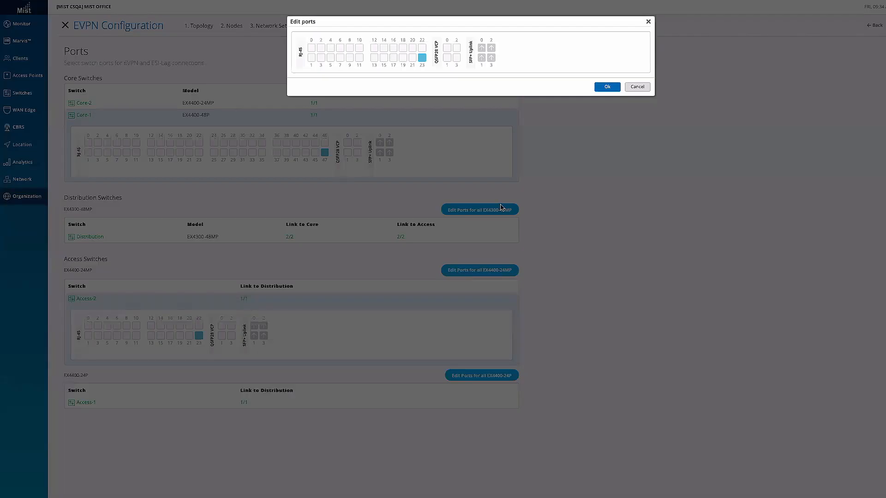
left_click(640, 88)
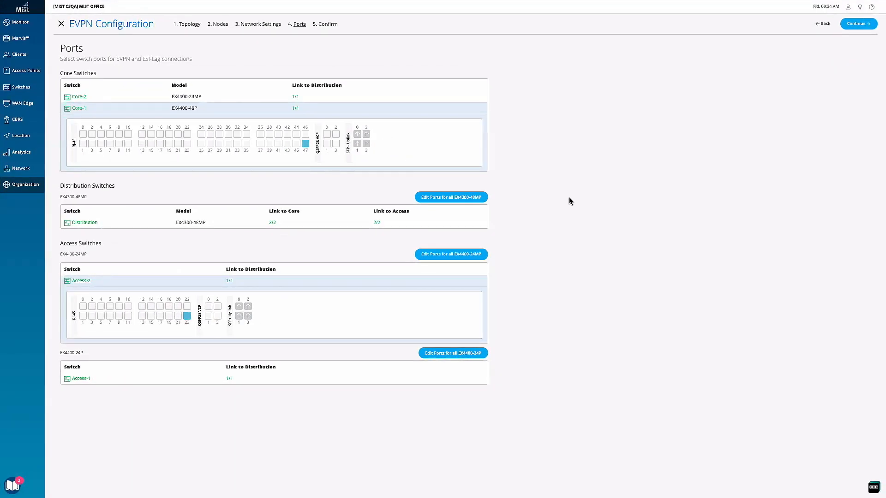
left_click(859, 25)
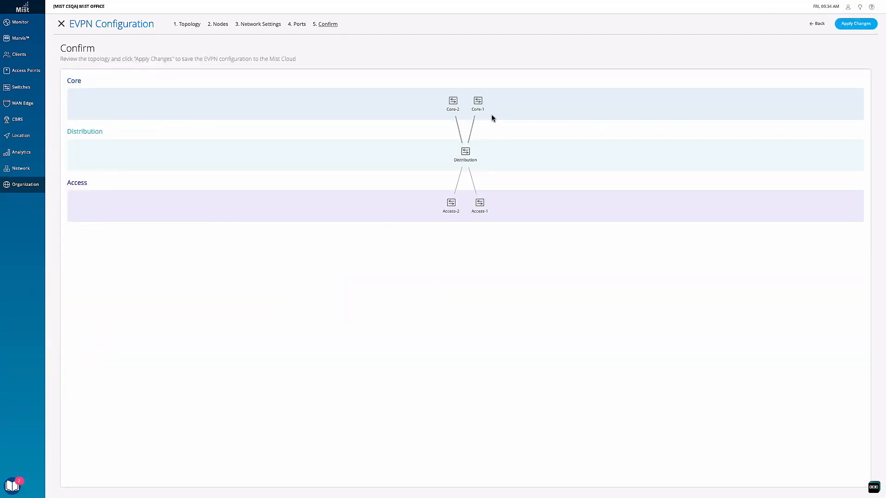
Step: Review the details and connections of the Core-2, Core-1, Distribution, Access-2 and Access-1 switches before applying the configuration
left_click(451, 104)
left_click(416, 103)
left_click(402, 154)
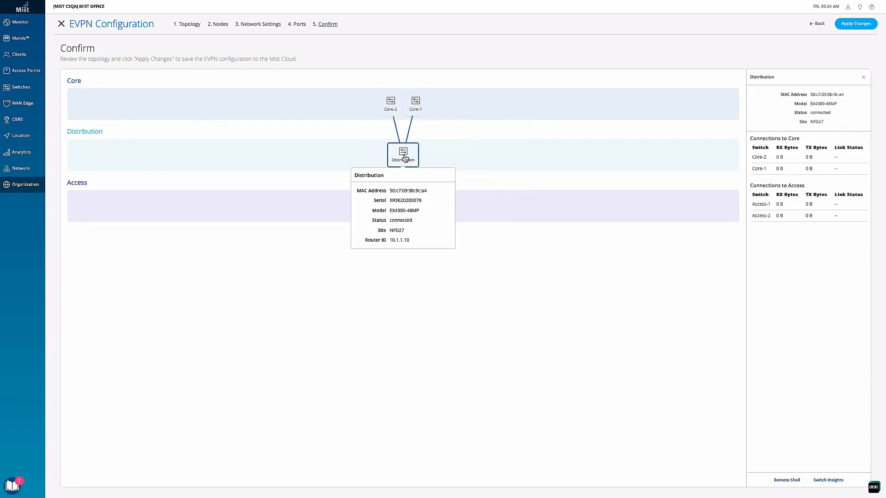
left_click(389, 206)
left_click(417, 206)
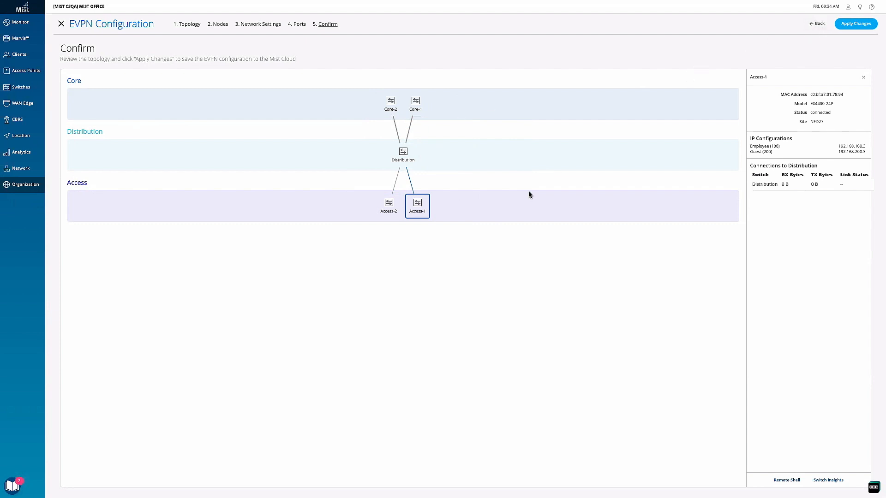
Step: Apply the EVPN configuration changes, confirm saving them to the Mist Cloud, and close the configuration wizard
left_click(857, 24)
left_click(465, 91)
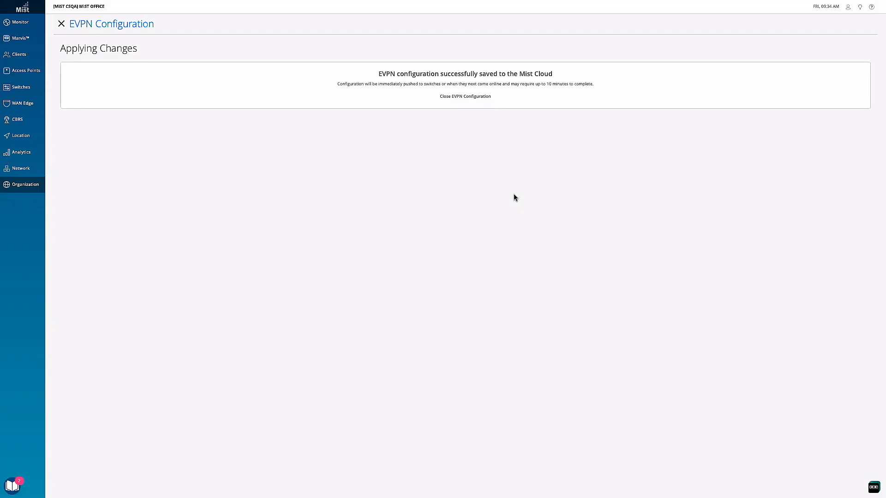
left_click(469, 99)
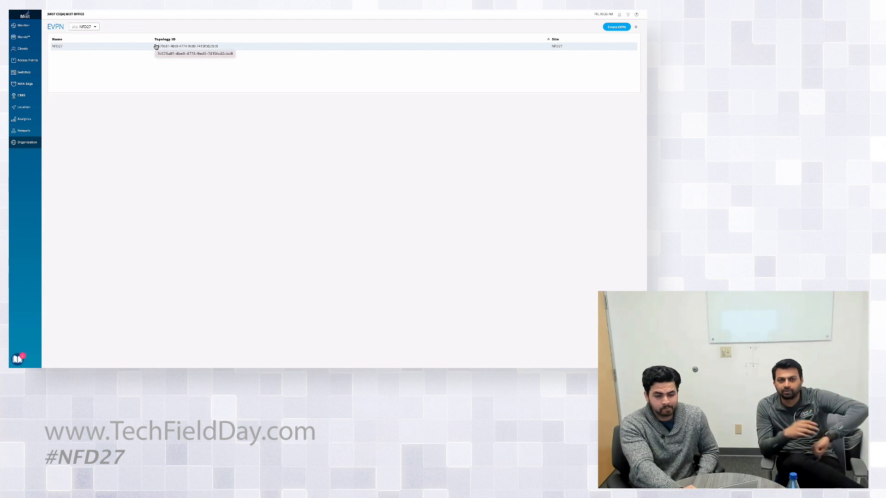
Step: Open the NFD27 topology and examine the links between its core, distribution and access switches
left_click(156, 47)
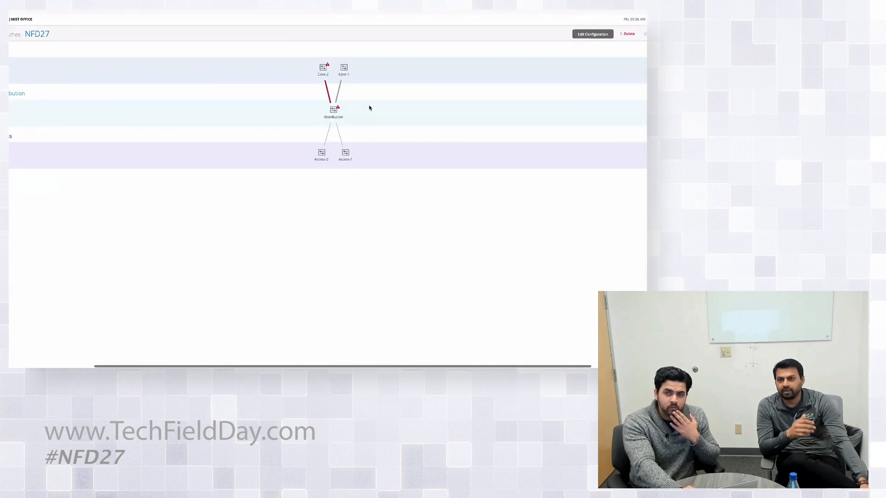
scroll(369, 107, "down", 2)
scroll(368, 108, "up", 3)
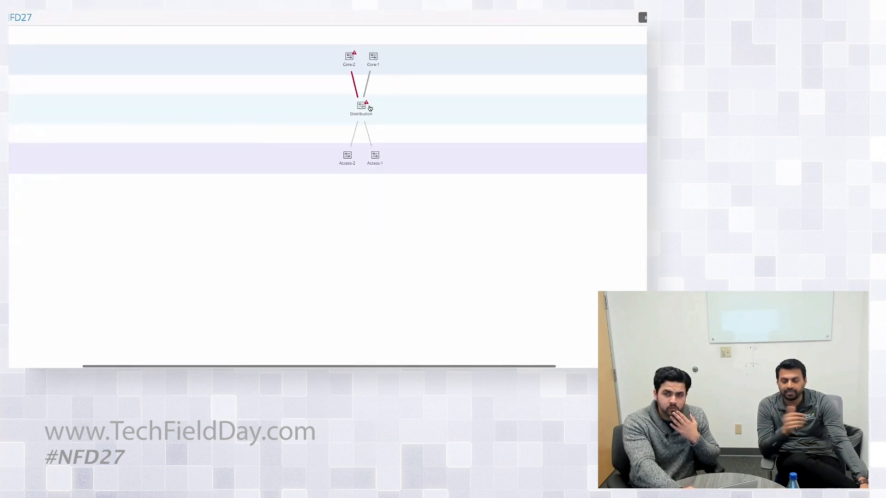
scroll(480, 111, "down", 2)
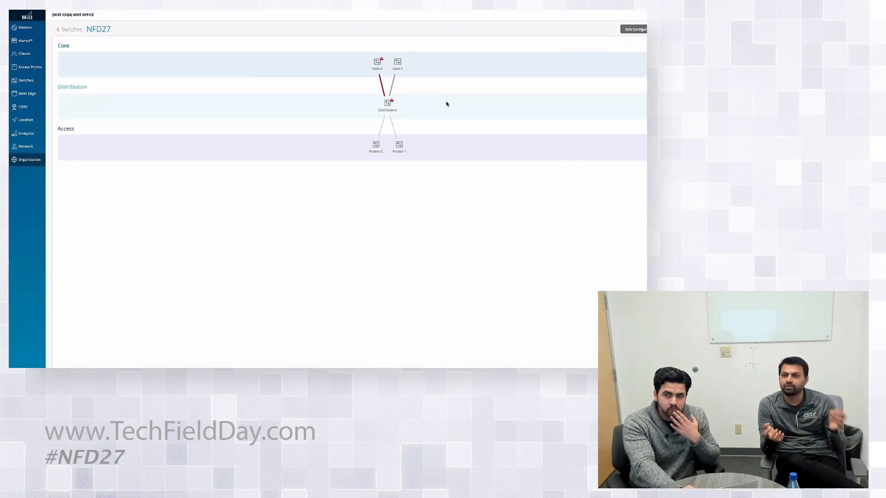
scroll(446, 104, "up", 2)
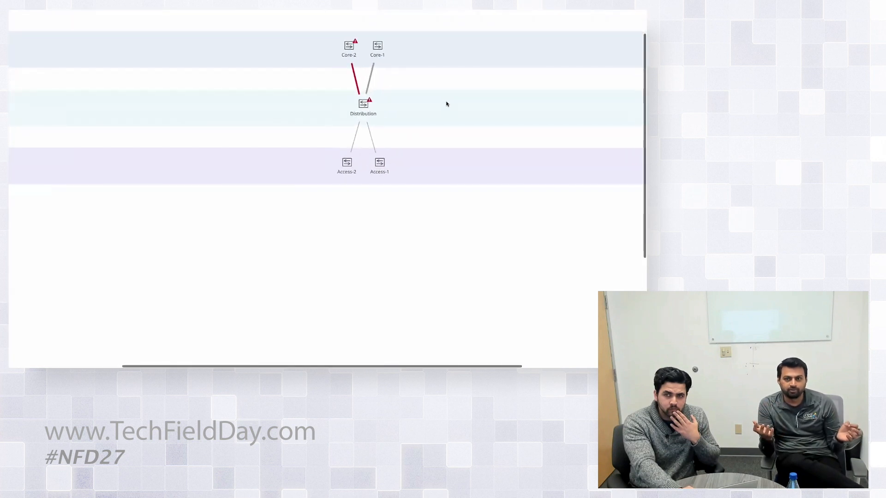
scroll(446, 104, "up", 1)
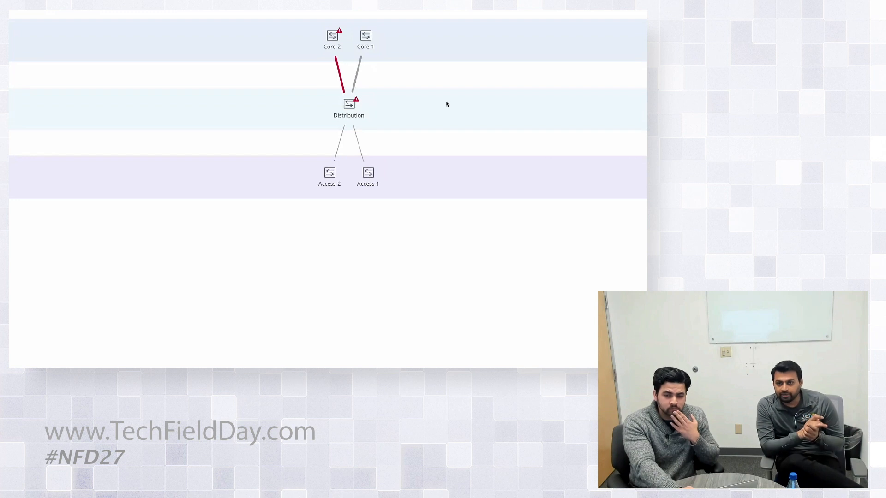
scroll(446, 104, "up", 3)
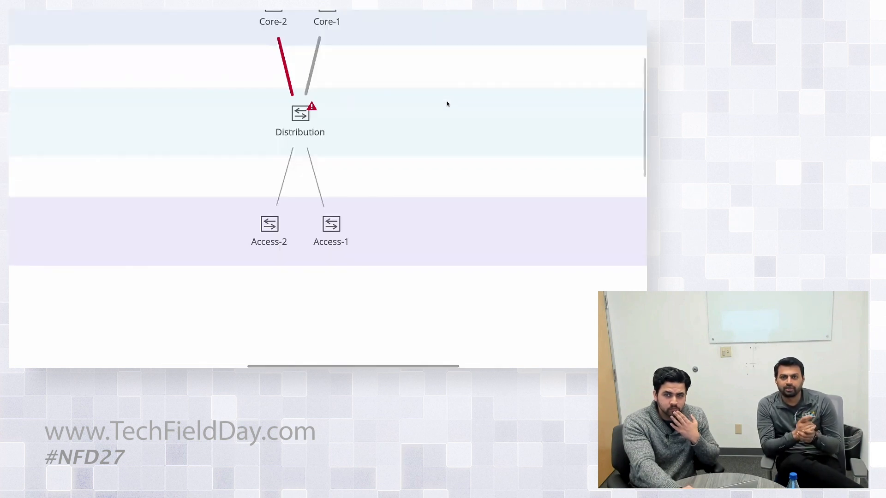
scroll(447, 104, "down", 1)
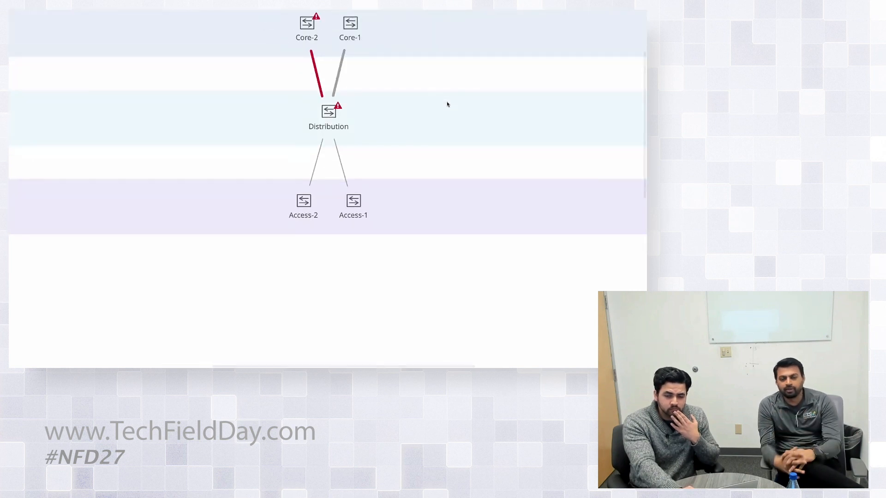
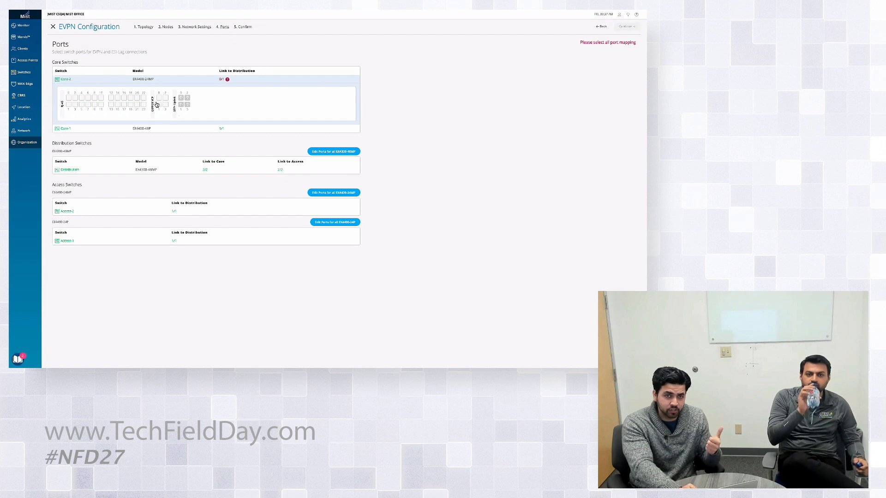
Step: Assign port 22 of the Core-2 switch as its link to the Distribution switch and proceed to the confirmation page
left_click(145, 100)
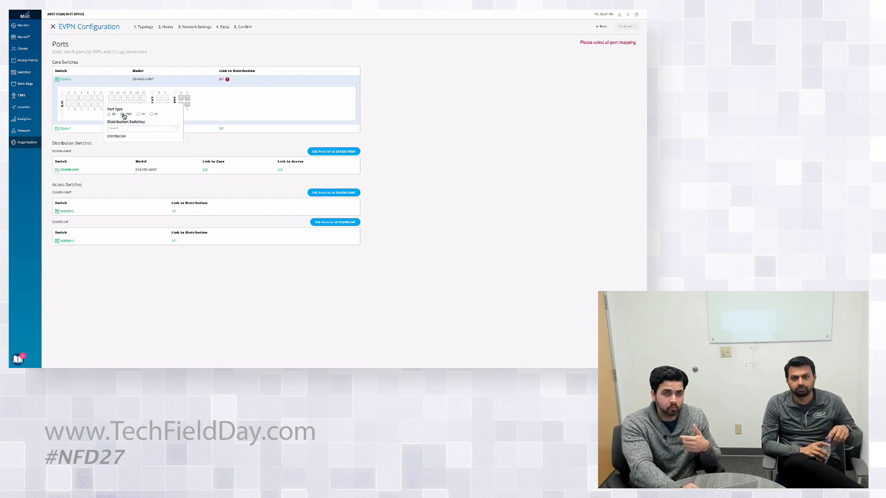
left_click(119, 137)
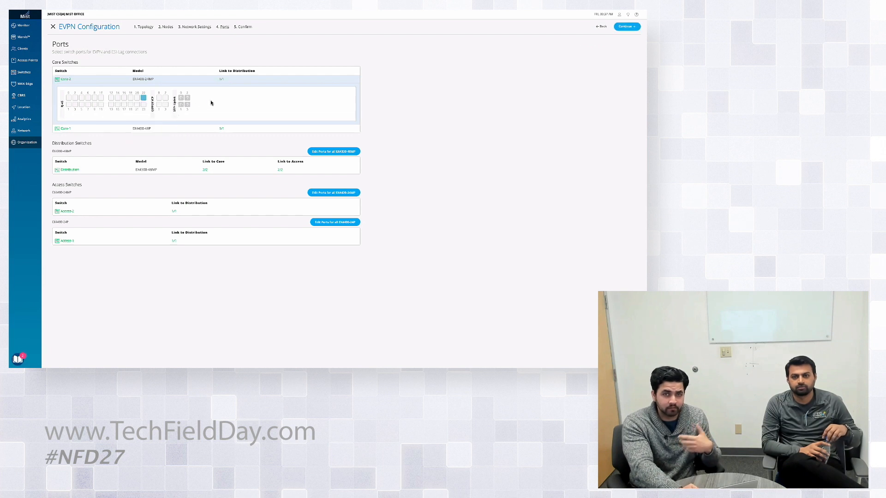
left_click(629, 28)
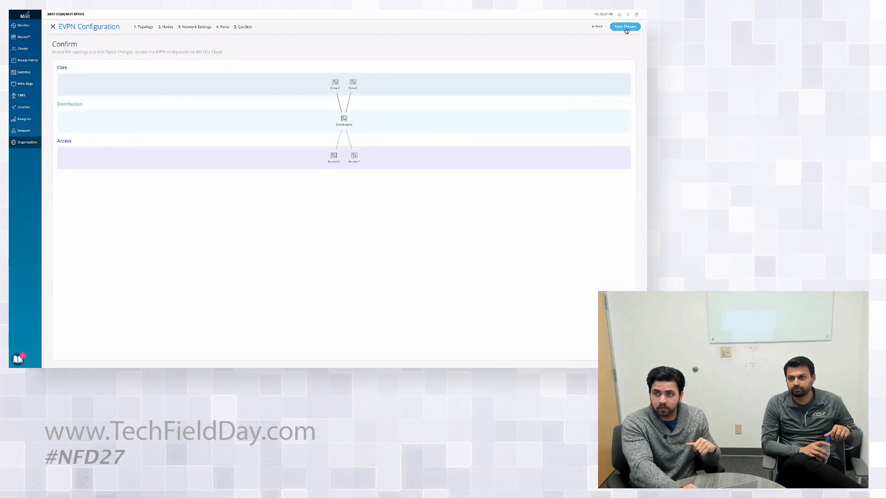
Step: Apply the EVPN changes with the Core-2 port mapping, confirm saving them, and close the configuration wizard
left_click(626, 28)
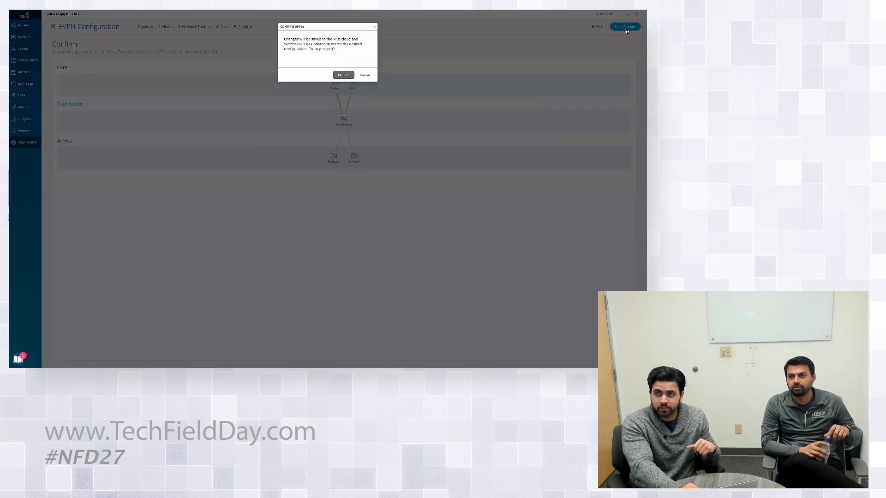
left_click(341, 75)
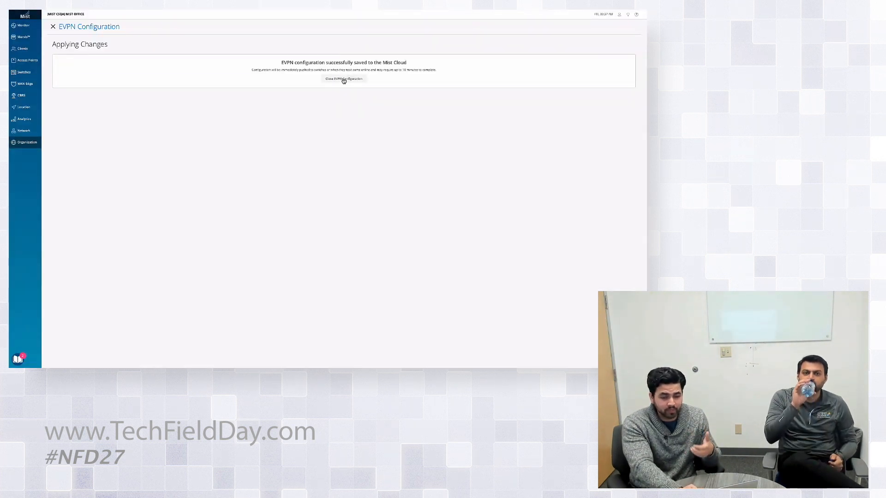
left_click(343, 79)
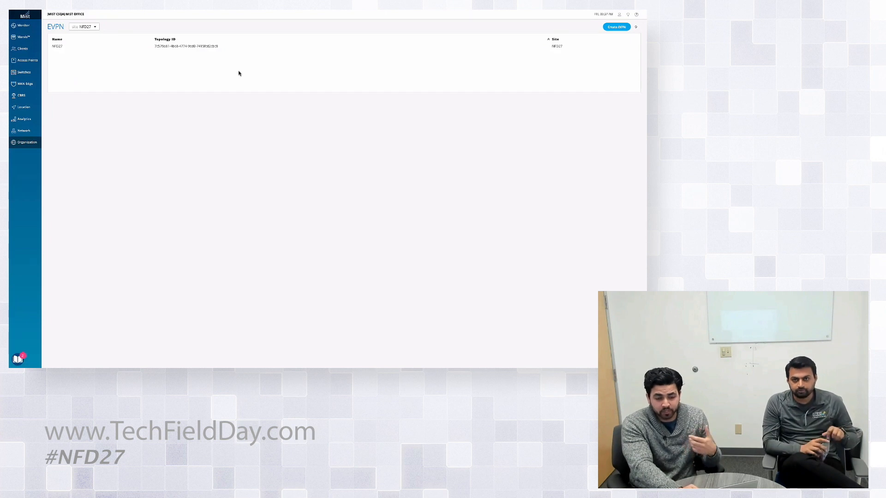
Step: Open the NFD27 topology, and switch to the draw.io cabling diagram of its core, distribution and access switches
left_click(205, 48)
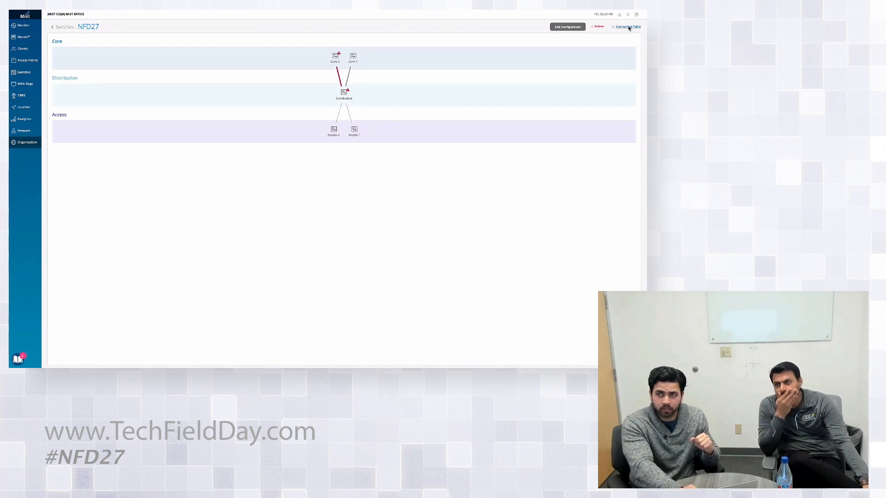
key("ctrl+Right")
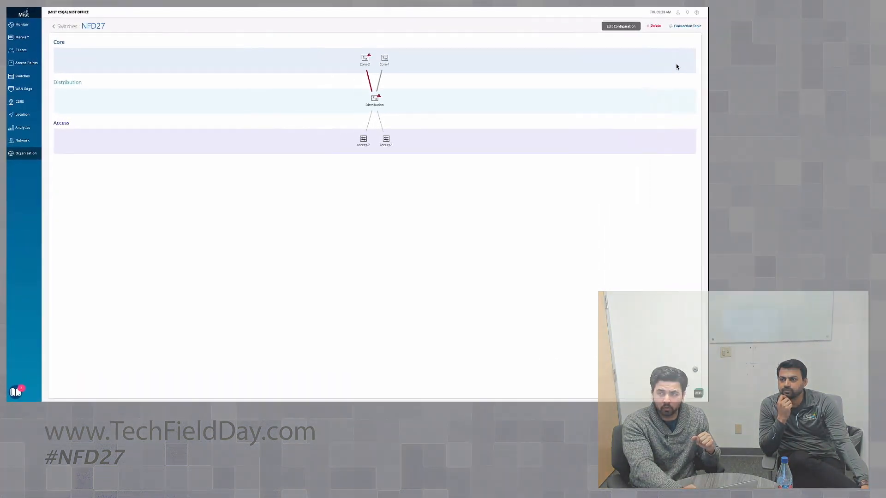
key("ctrl+Right")
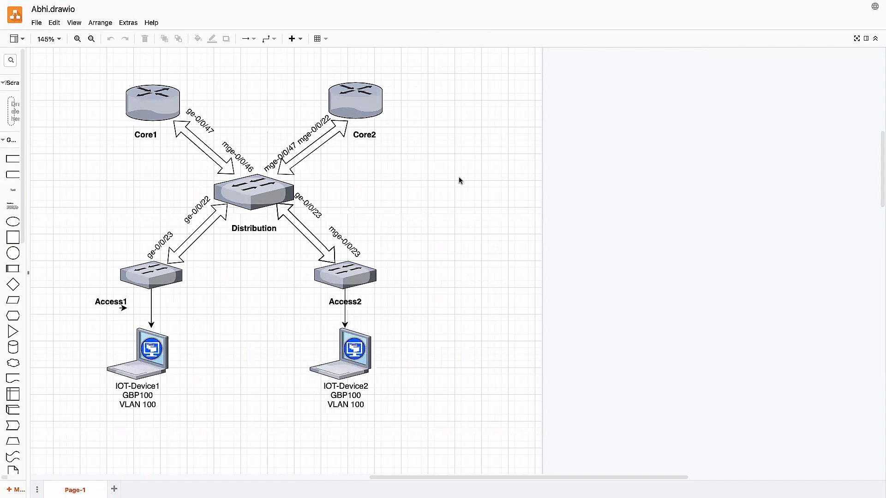
Step: Switch to the NFD27 connection table in Numbers and examine the MAC address and models of the Distribution to Core-2 link
key("ctrl+Right")
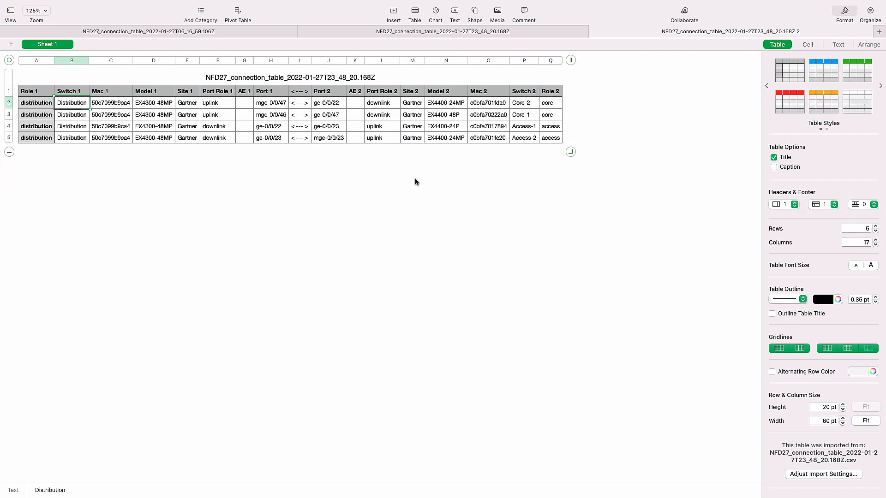
left_click(111, 106)
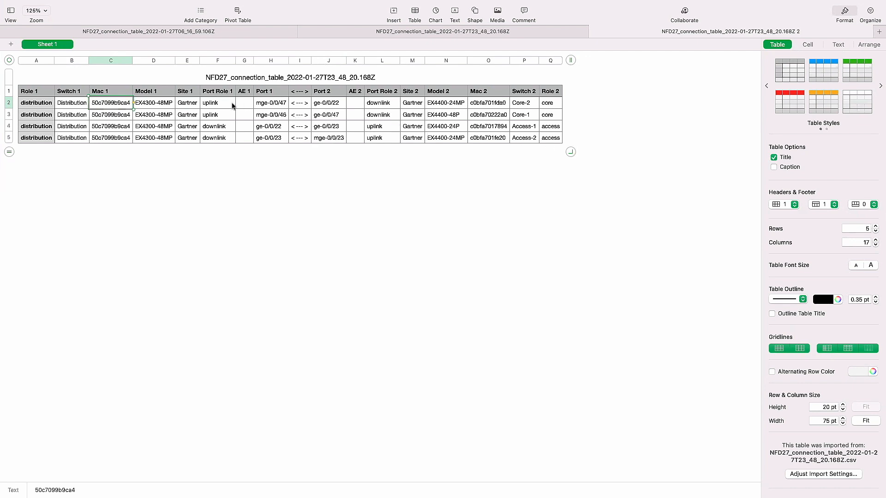
left_click(155, 105)
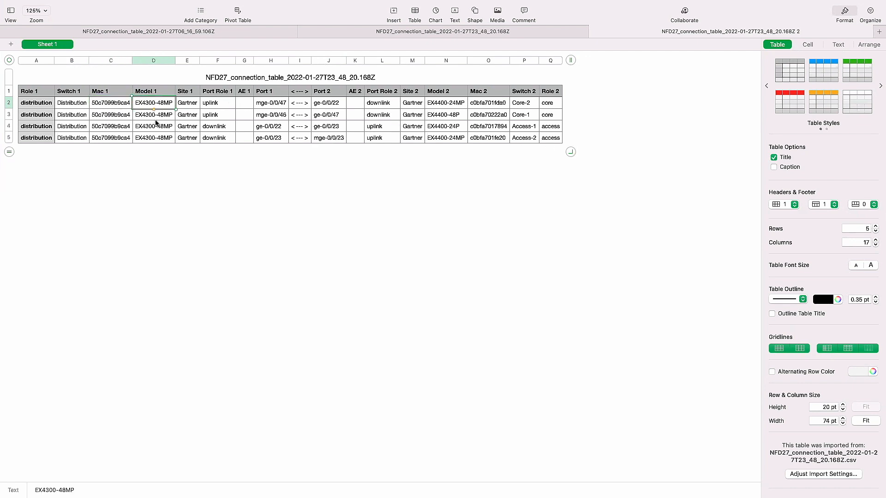
left_click(451, 105)
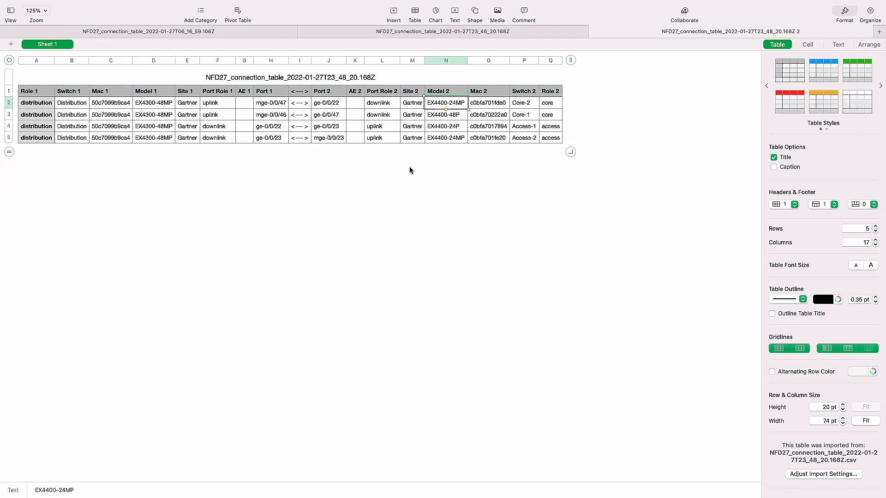
Step: Switch back to the NFD27 topology in Mist and review the details of the Access-2 and Access-1 switches
key("ctrl+Left")
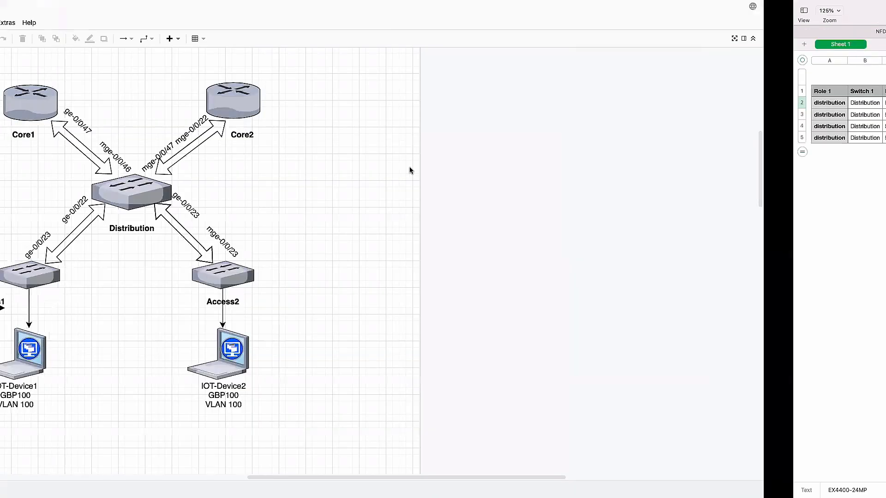
key("ctrl+Left")
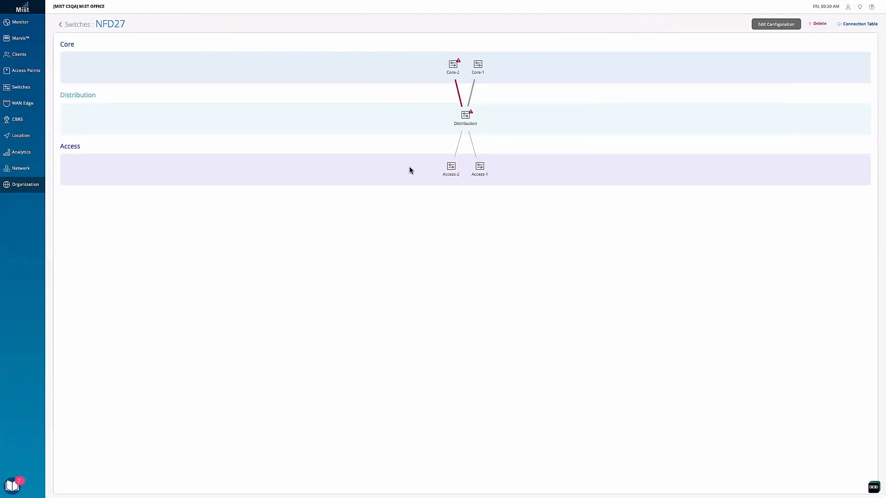
left_click(457, 167)
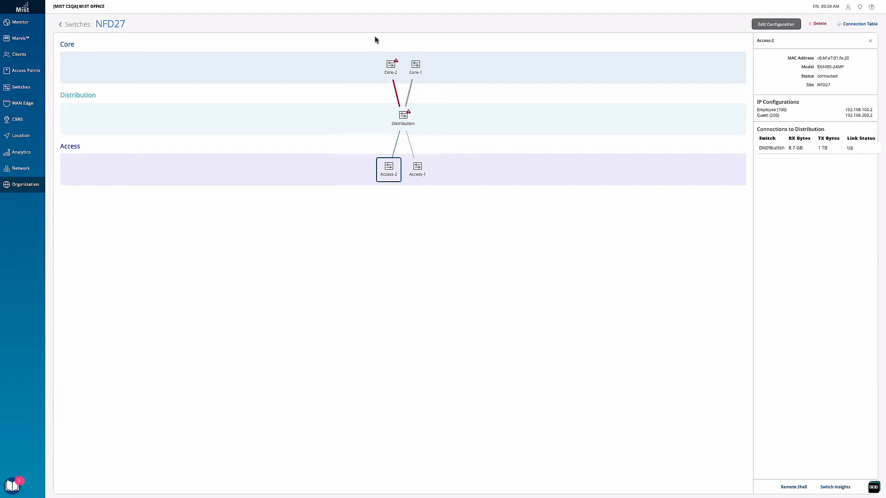
left_click(420, 71)
left_click(418, 171)
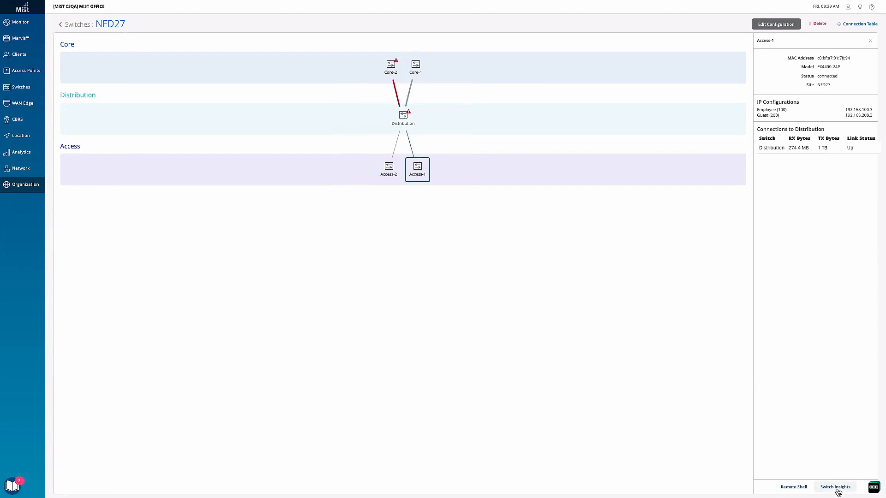
Step: Open a remote shell to the Access-1 switch and run show bgp summary
left_click(793, 487)
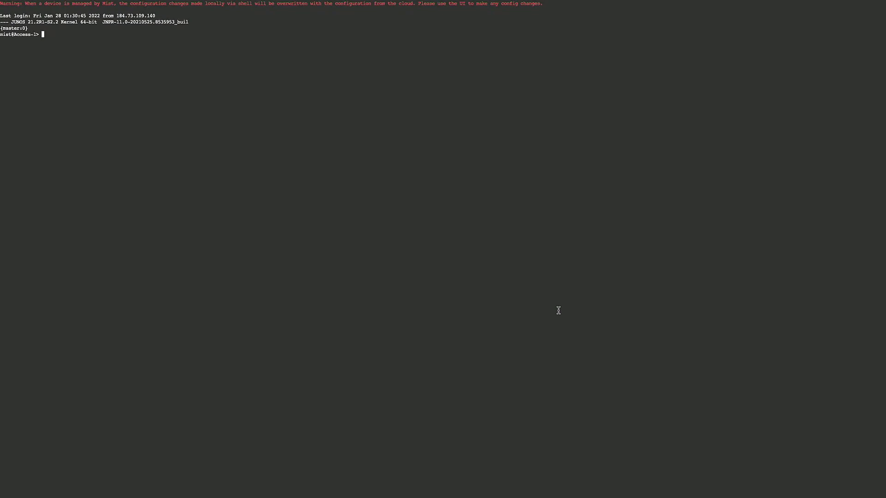
type("]]")
key("BackSpace")
key("BackSpace")
type("show g")
key("BackSpace")
type("bgp summary")
key("Return")
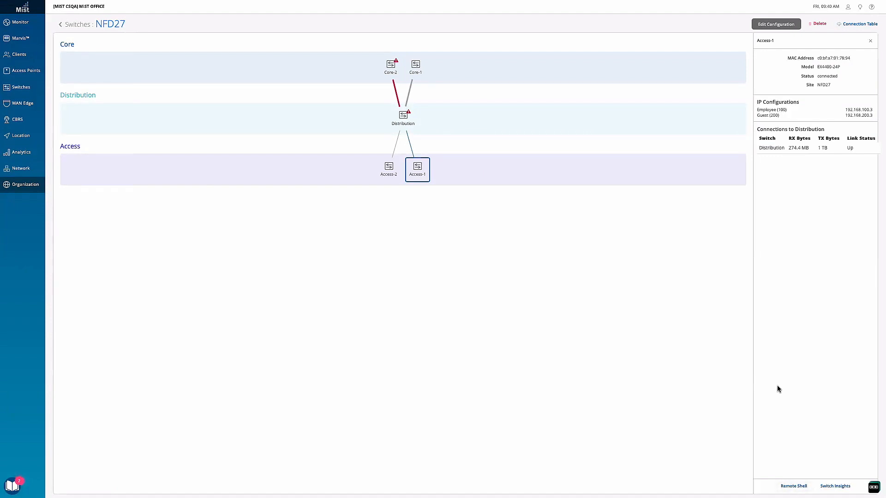
Step: Open the insights of the Access-1 switch and review its events, charts, ports and current properties
left_click(839, 488)
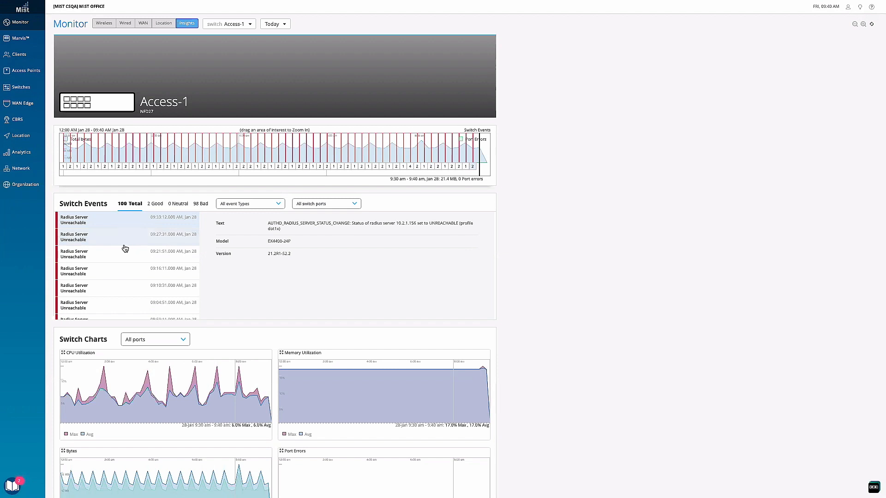
scroll(122, 259, "down", 10)
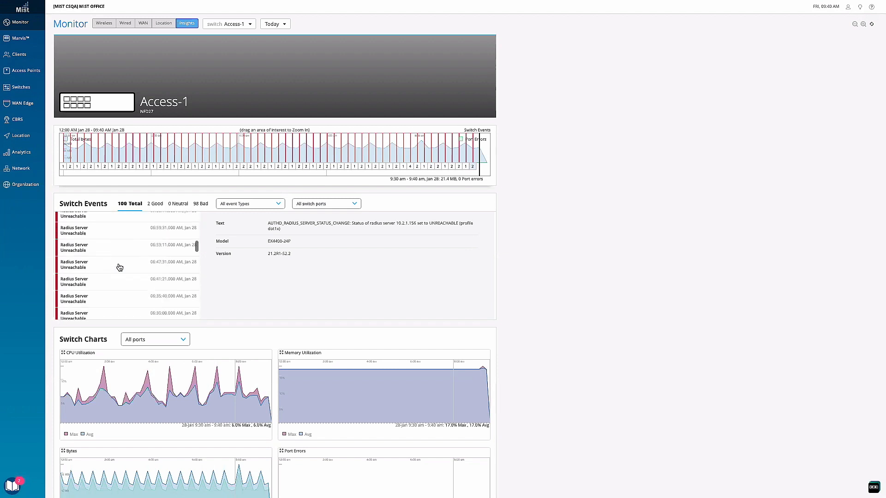
scroll(289, 236, "down", 3)
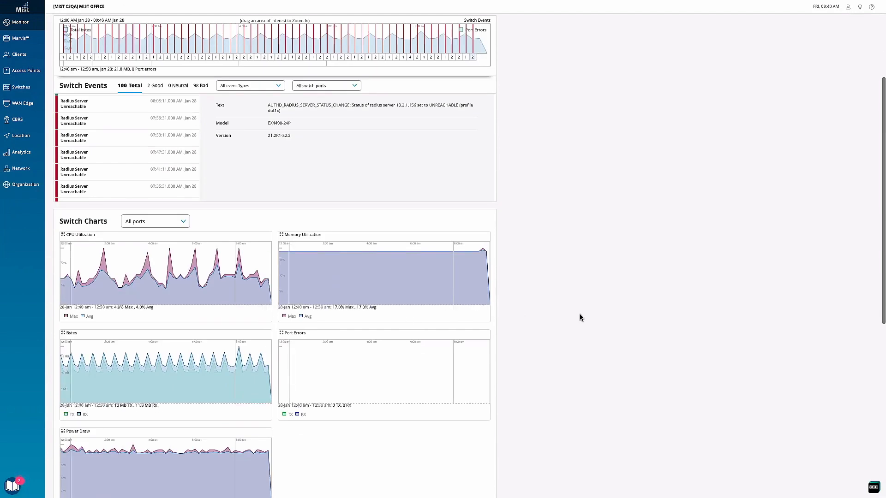
scroll(580, 314, "down", 8)
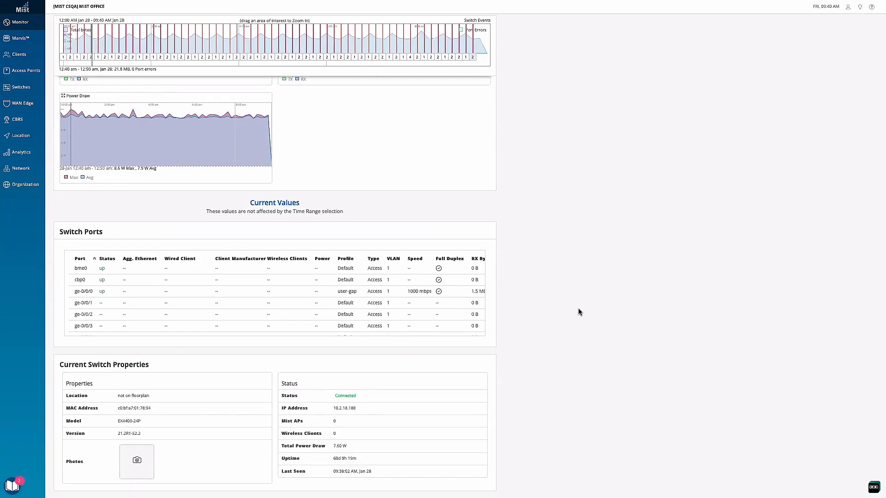
scroll(578, 311, "up", 10)
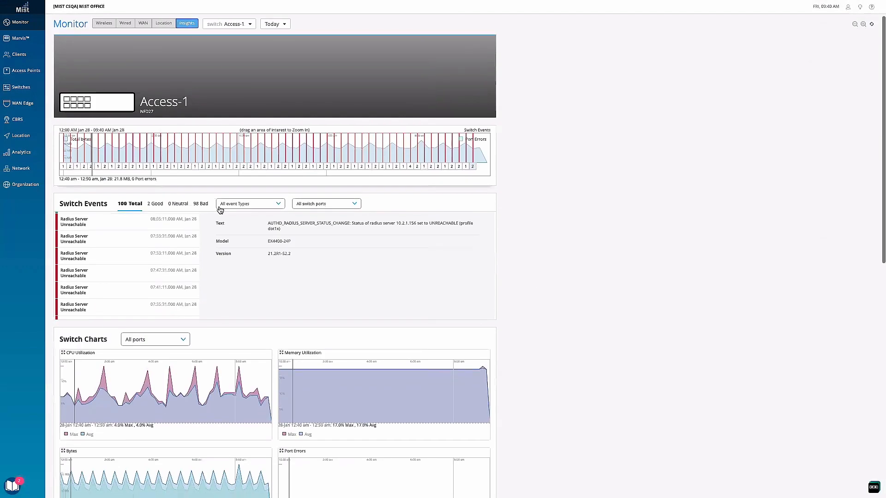
Step: Review the insights and switch events of Access-2 and Core-2 at the NFD27 site
left_click(249, 25)
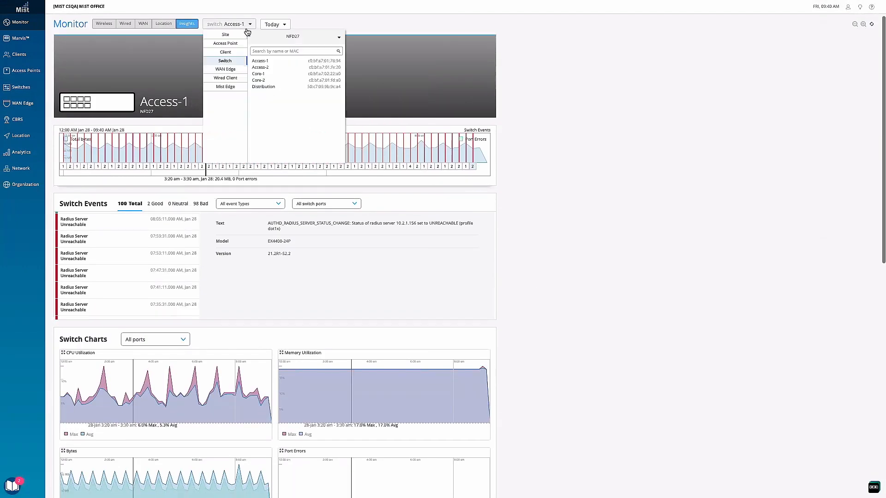
left_click(263, 67)
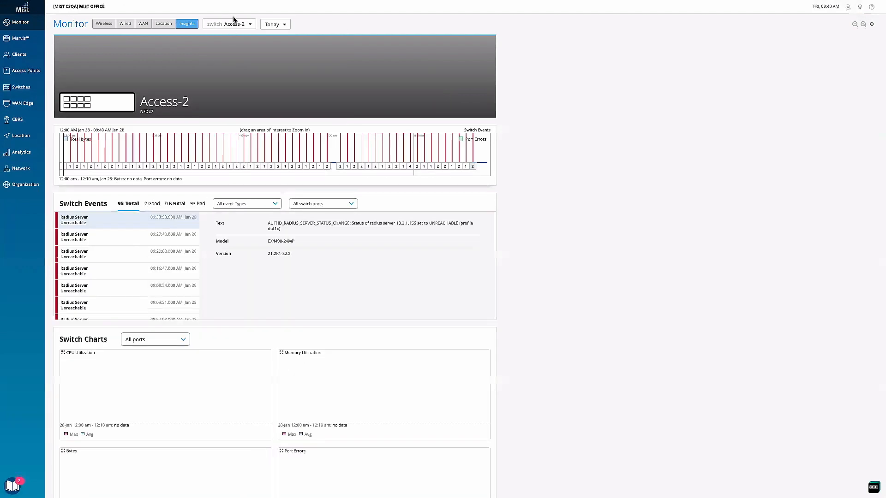
left_click(245, 24)
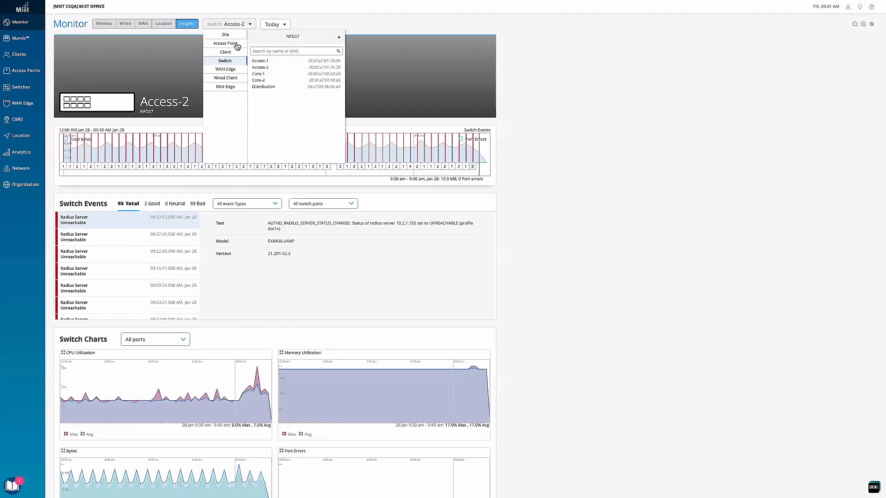
left_click(266, 80)
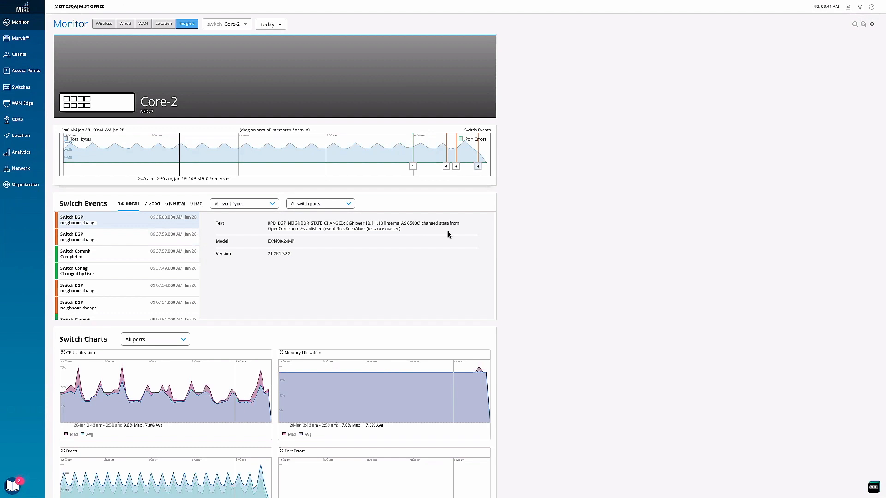
left_click(237, 24)
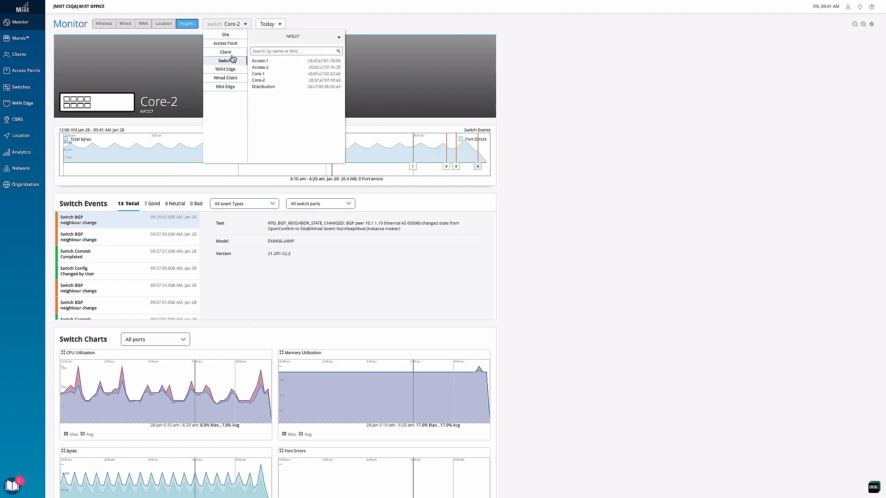
left_click(271, 88)
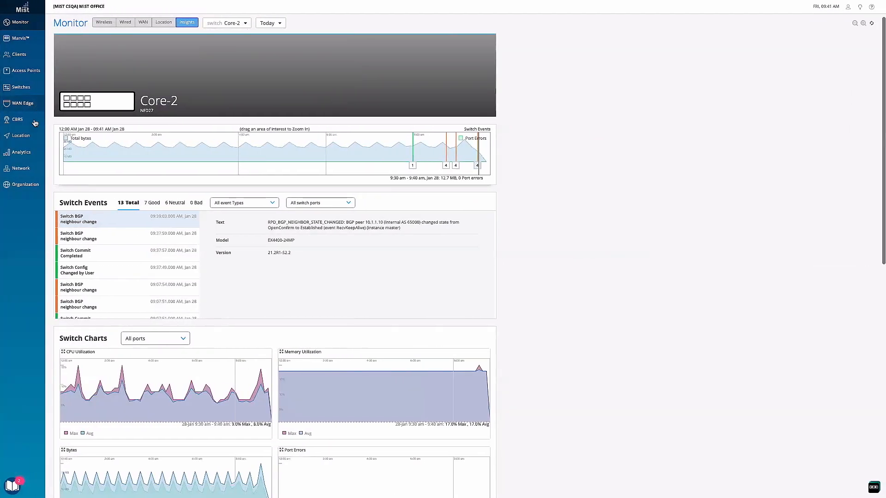
Step: Reopen the NFD27 EVPN topology and check the Core-2 to Distribution link and the Core-2 and Core-1 switch details
mouse_move(31, 186)
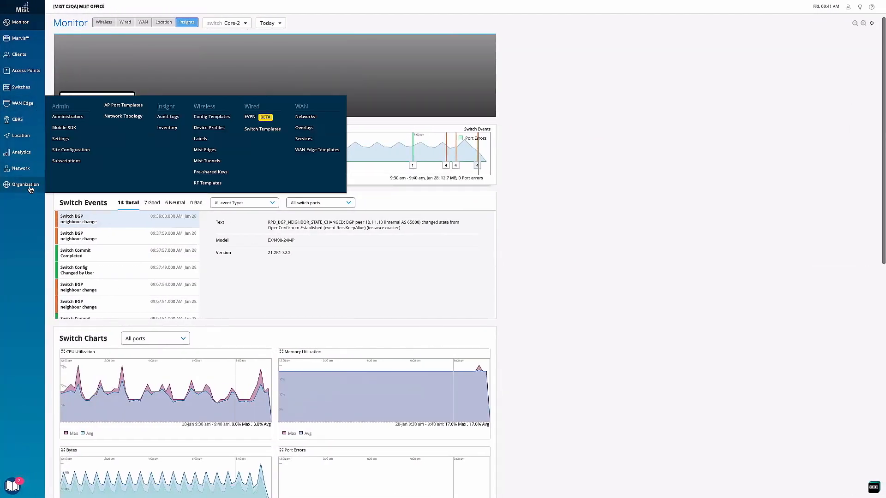
left_click(248, 119)
left_click(144, 52)
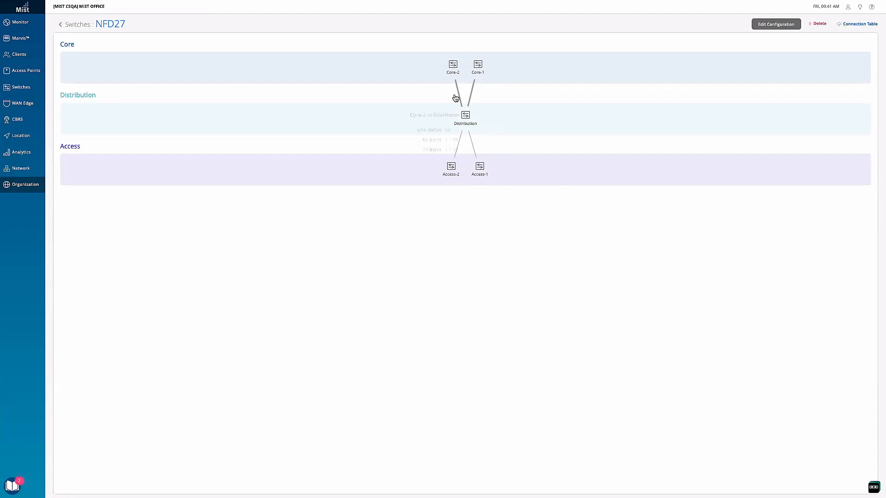
mouse_move(456, 93)
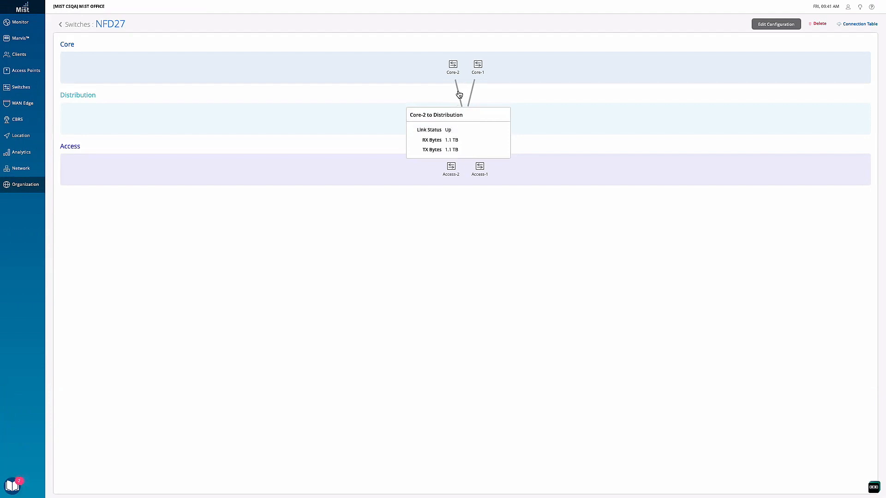
left_click(453, 66)
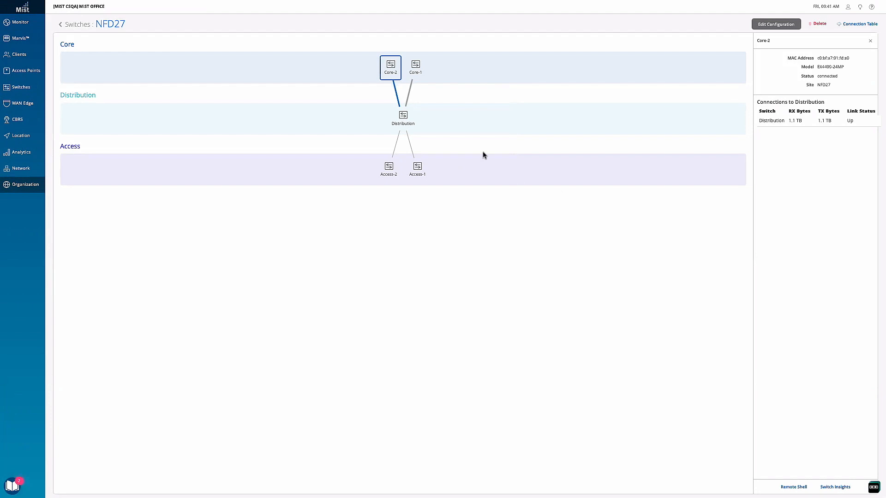
left_click(416, 71)
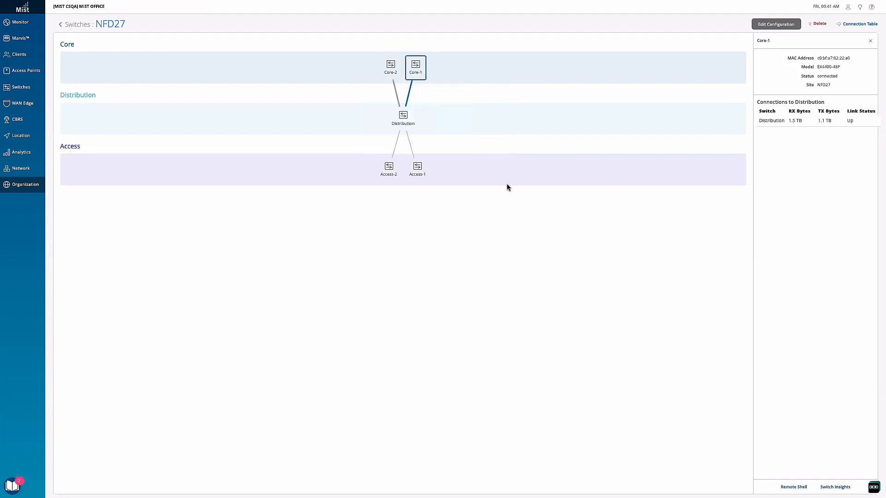